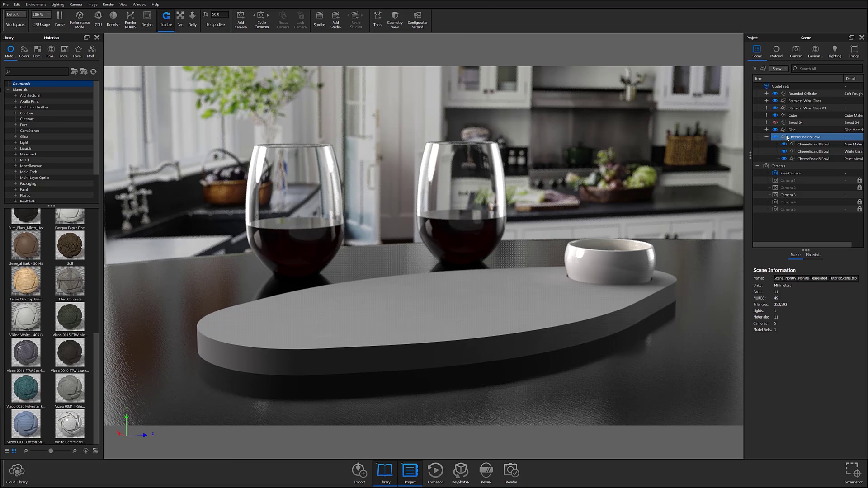
pyautogui.rightClick(499, 297)
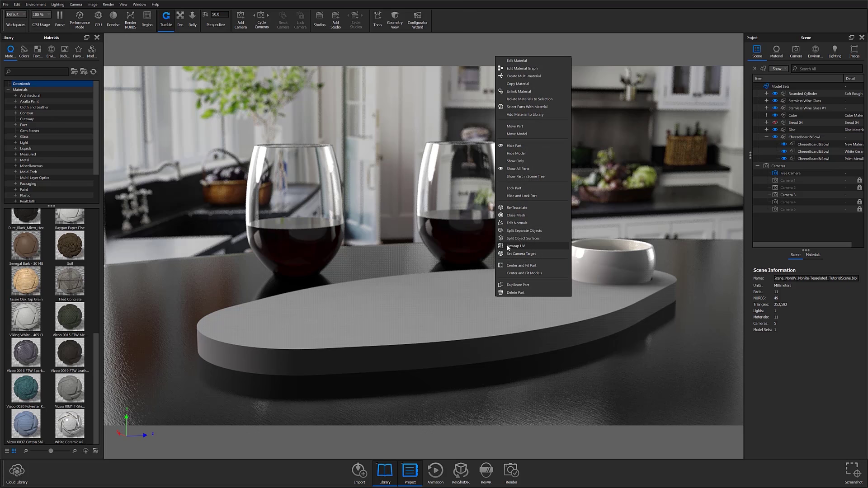
pyautogui.click(379, 26)
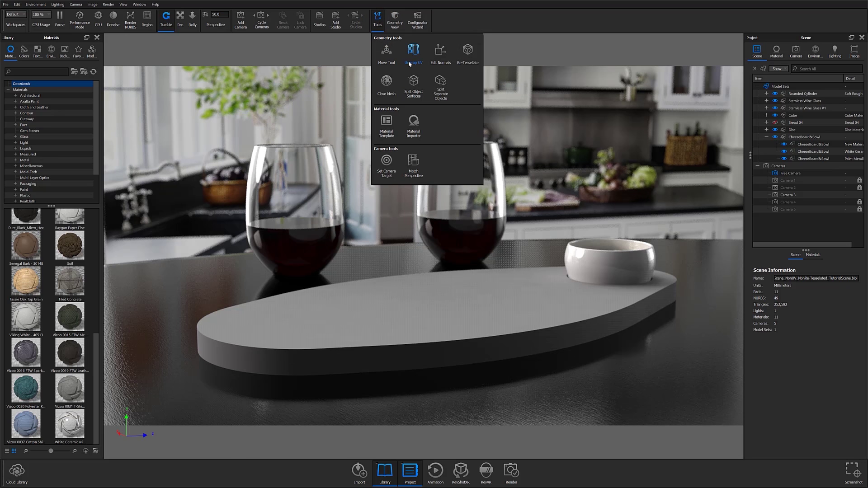
pyautogui.click(401, 296)
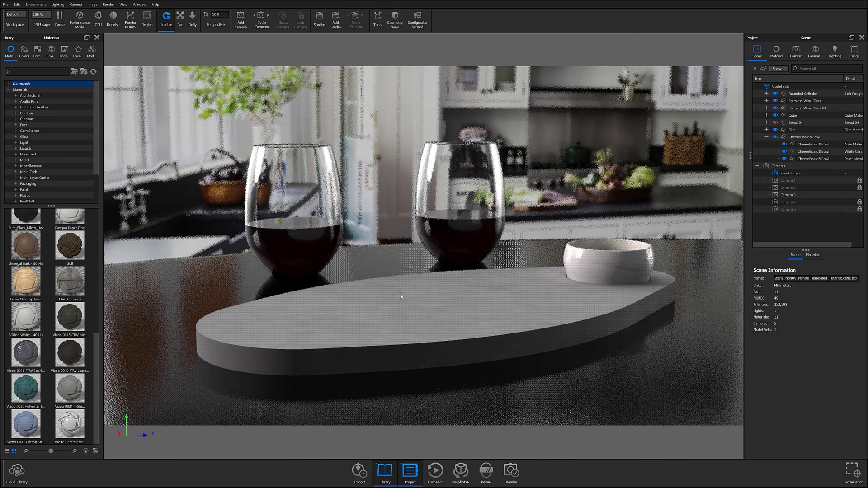
# Start re-tessellating the grey cheese board part and preview its mesh at a tessellation quality of 0.2
pyautogui.click(806, 145)
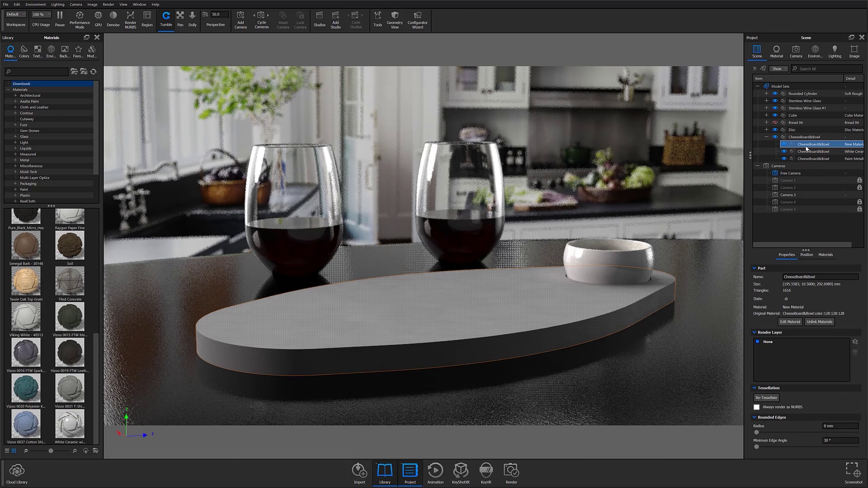
pyautogui.click(375, 23)
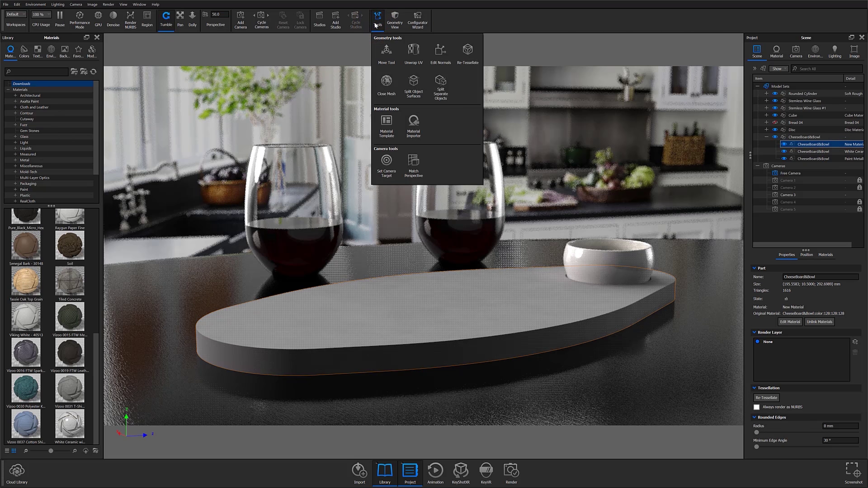
pyautogui.click(468, 54)
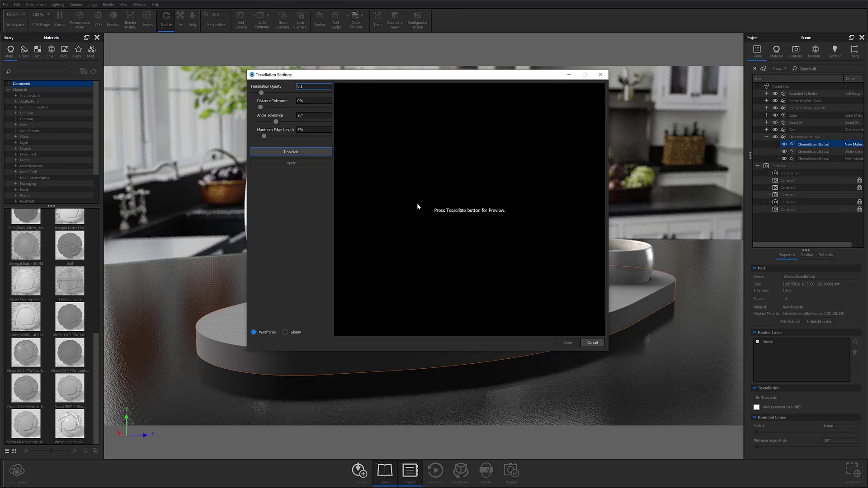
pyautogui.click(307, 86)
pyautogui.press('BackSpace')
pyautogui.write('2')
pyautogui.press('Return')
pyautogui.moveTo(563, 227); pyautogui.dragTo(425, 194)
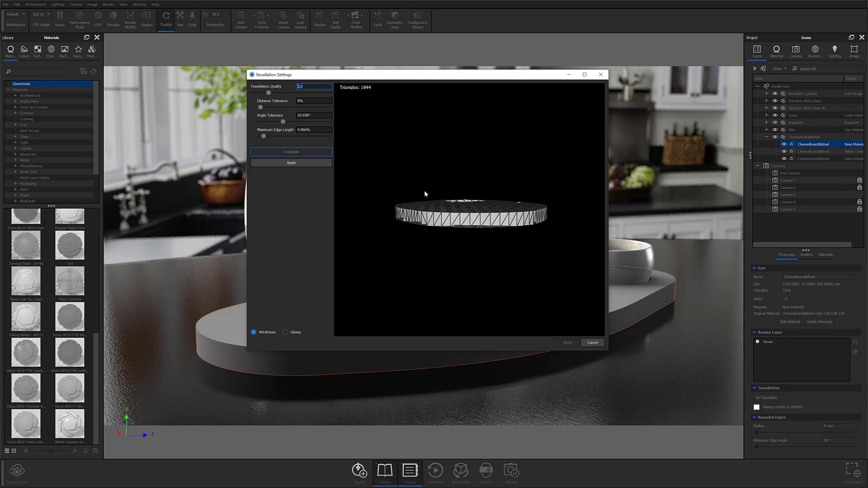
# Preview the cheese board's mesh at a tessellation quality of 0.3
pyautogui.click(310, 87)
pyautogui.write('0.3')
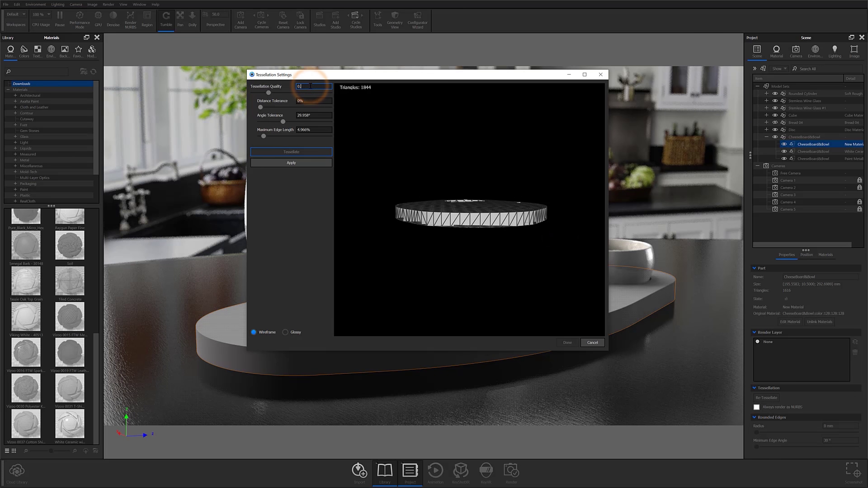
pyautogui.press('Return')
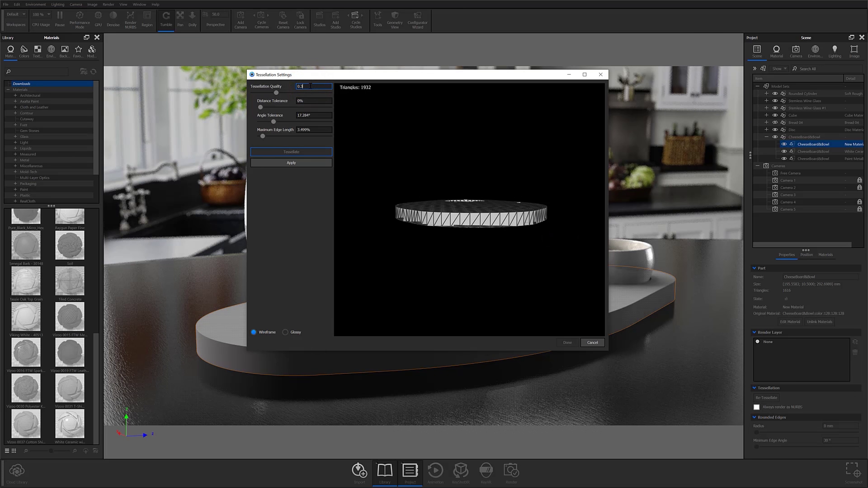
# Re-tessellate the cheese board with a tessellation quality of 0.4 and apply the new mesh
pyautogui.write('0.4')
pyautogui.press('Return')
pyautogui.moveTo(436, 205); pyautogui.dragTo(432, 206)
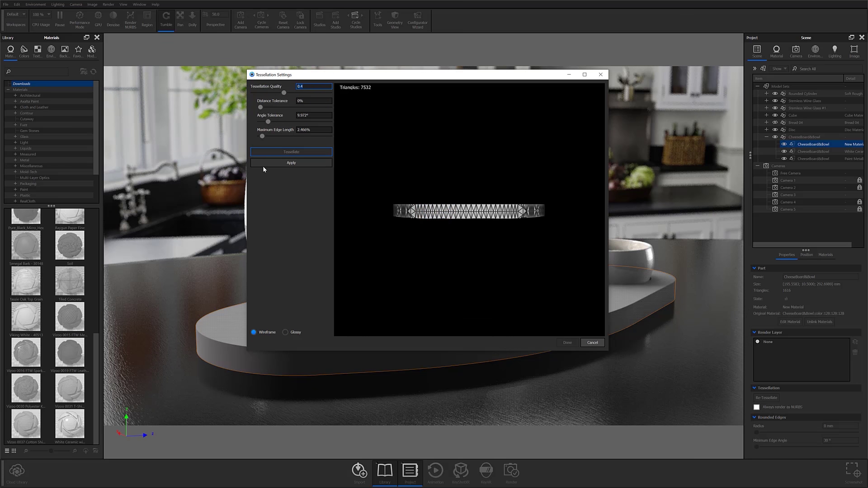
pyautogui.click(263, 165)
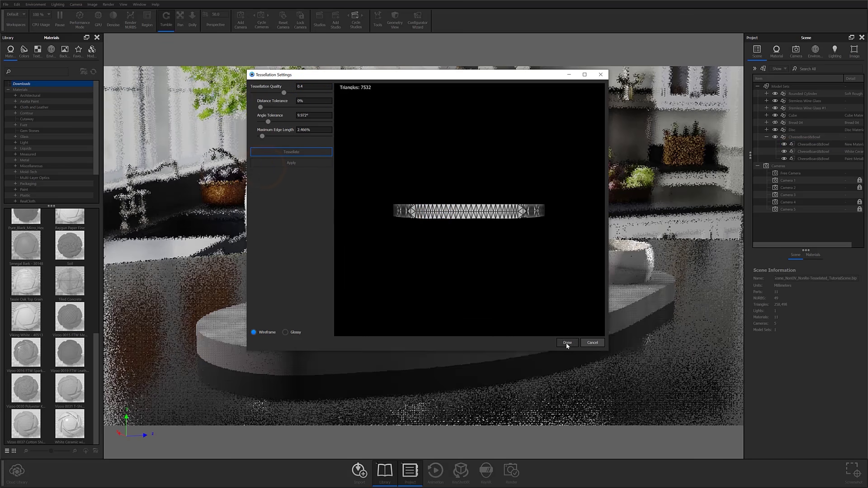
pyautogui.click(568, 344)
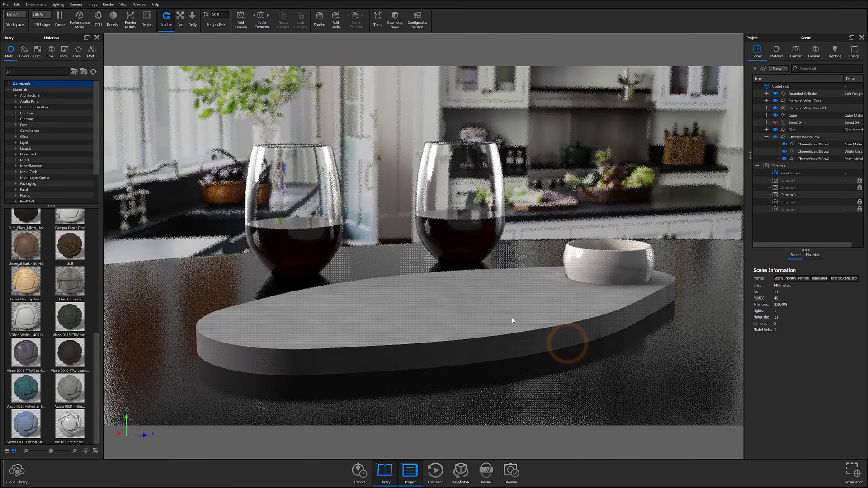
# Split the cheese board's outer side surface into its own part, using the 45-degree splitting angle
pyautogui.click(819, 145)
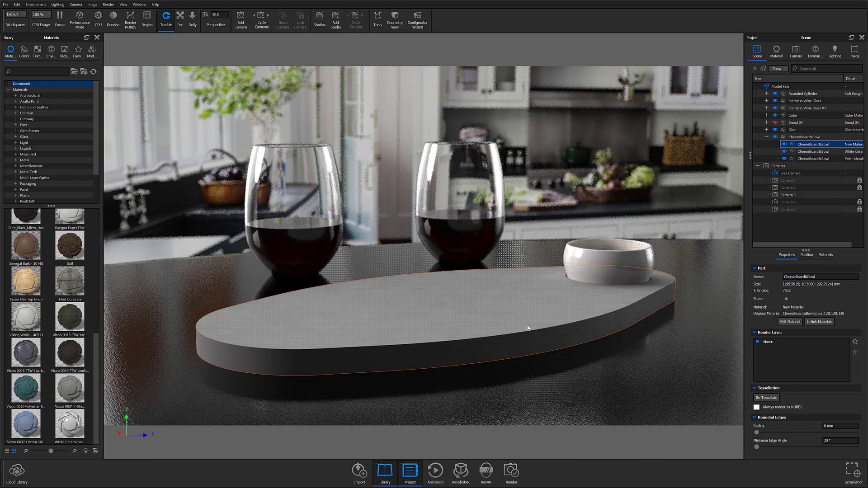
pyautogui.rightClick(367, 320)
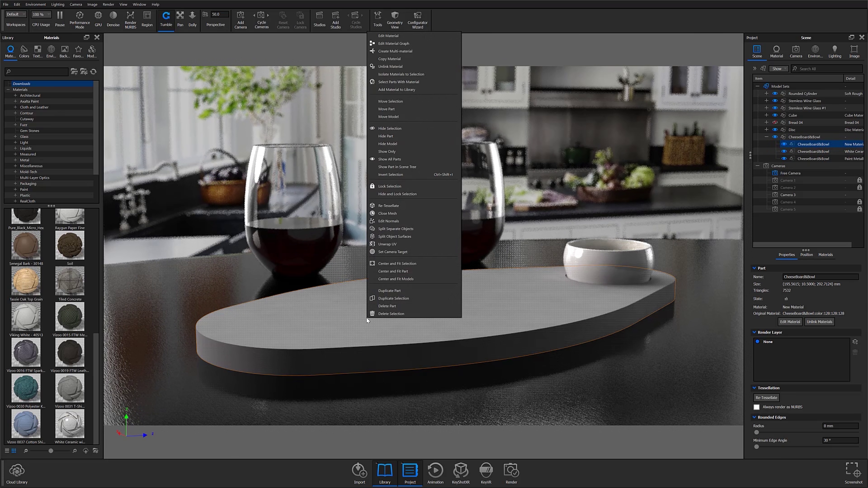
pyautogui.click(405, 238)
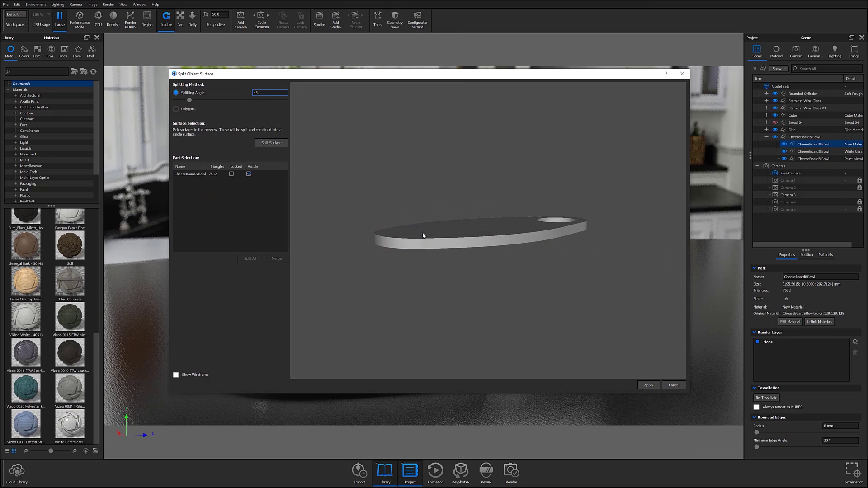
pyautogui.click(425, 243)
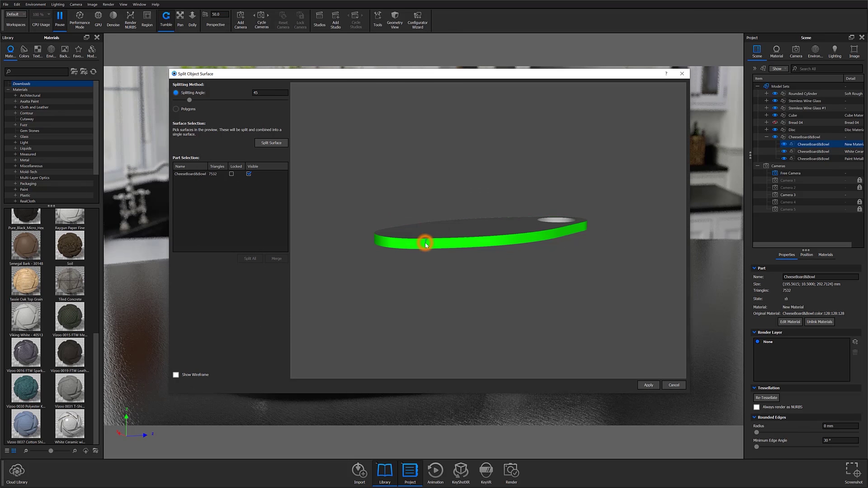
pyautogui.click(271, 143)
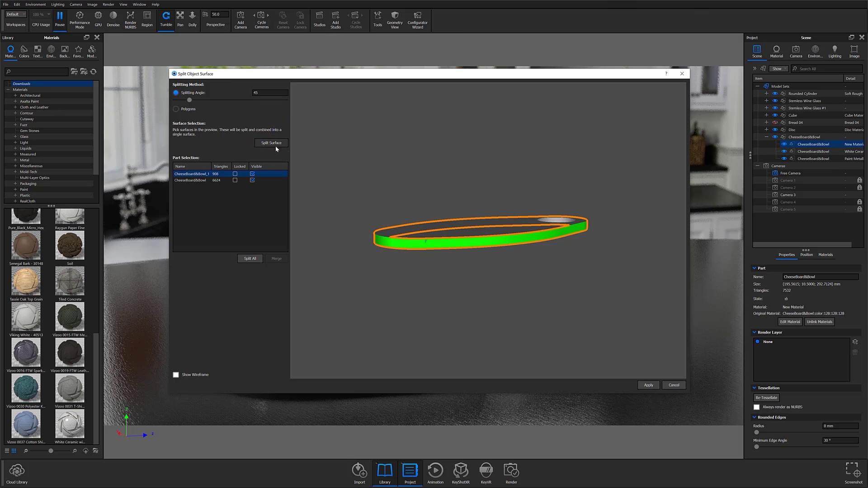
pyautogui.click(646, 386)
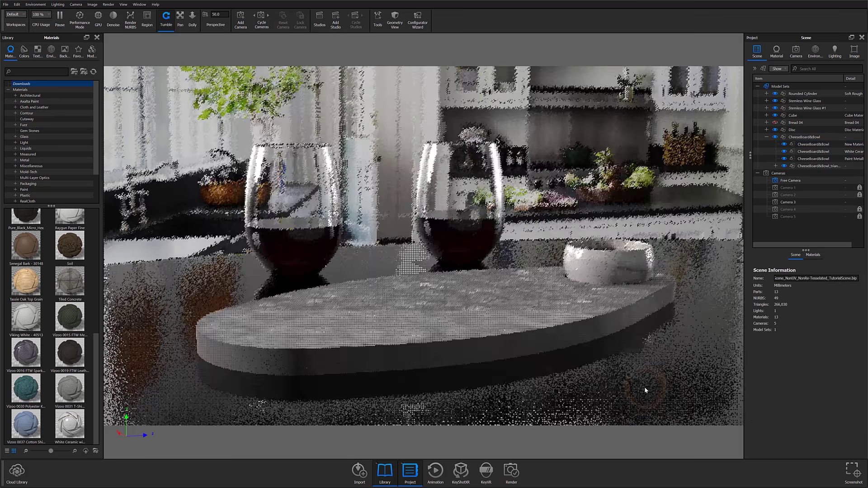
# Split the cheese board's top surface into a separate part, using the 45-degree splitting angle
pyautogui.click(459, 324)
pyautogui.doubleClick(459, 323)
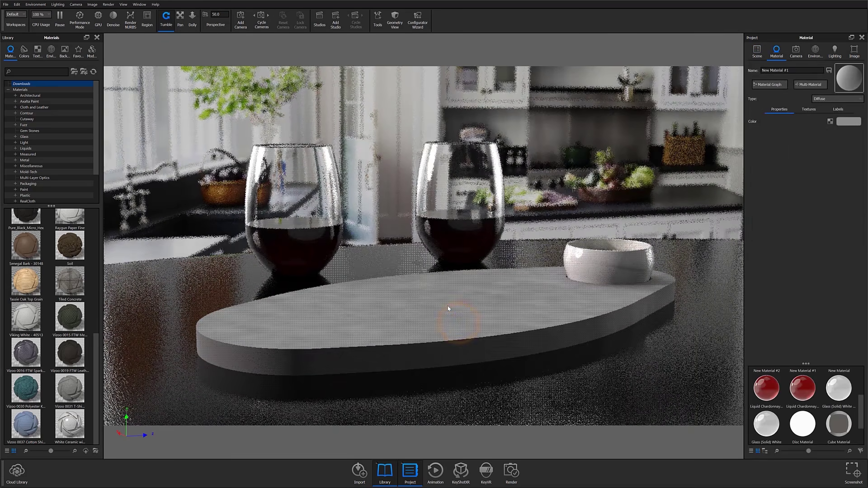
pyautogui.rightClick(448, 307)
pyautogui.click(471, 247)
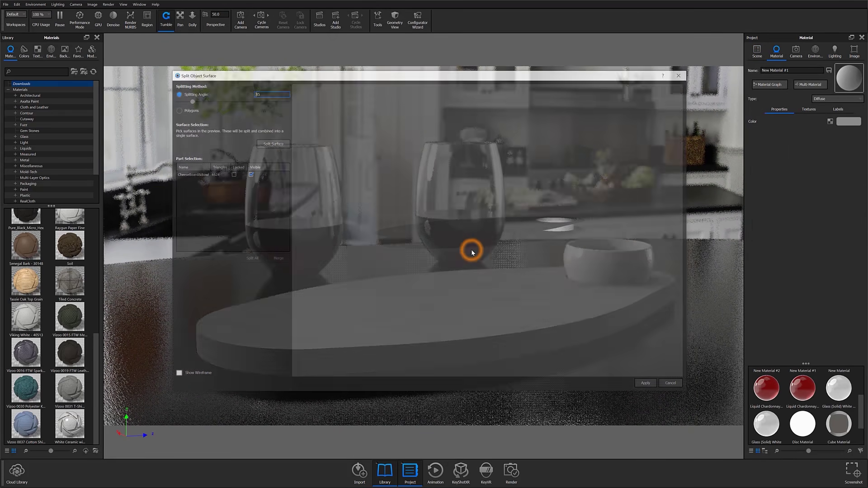
pyautogui.click(446, 227)
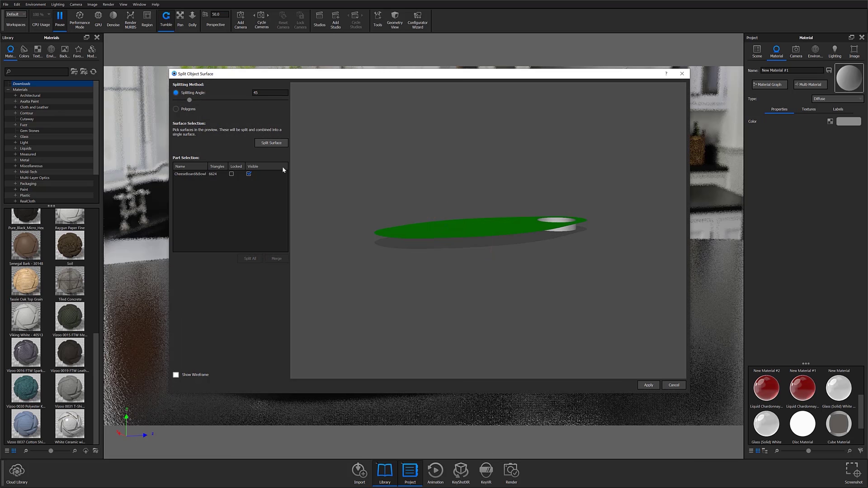
pyautogui.click(271, 143)
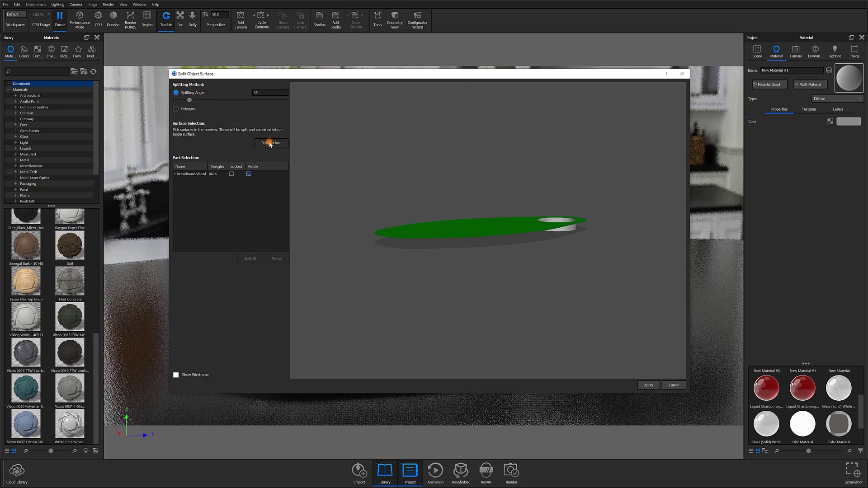
pyautogui.click(648, 385)
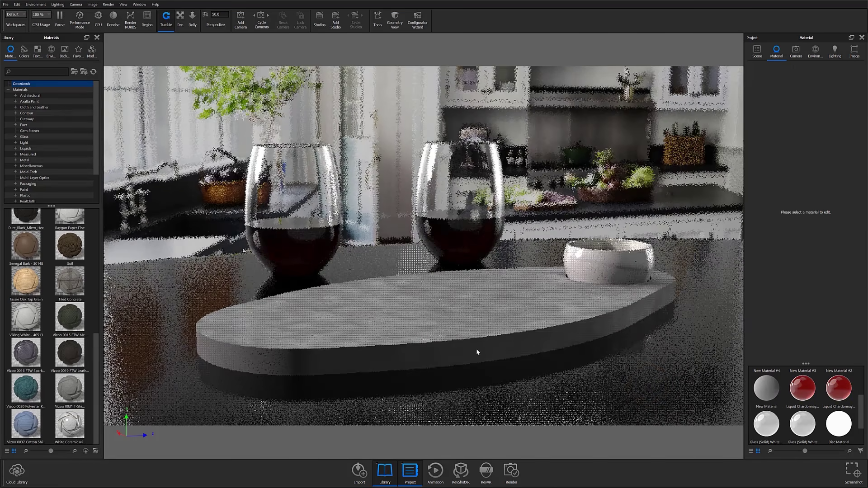
# Start a UV unwrap of the board's top surface and set a direction guide beside the hole, running along the board's length
pyautogui.doubleClick(430, 316)
pyautogui.rightClick(430, 316)
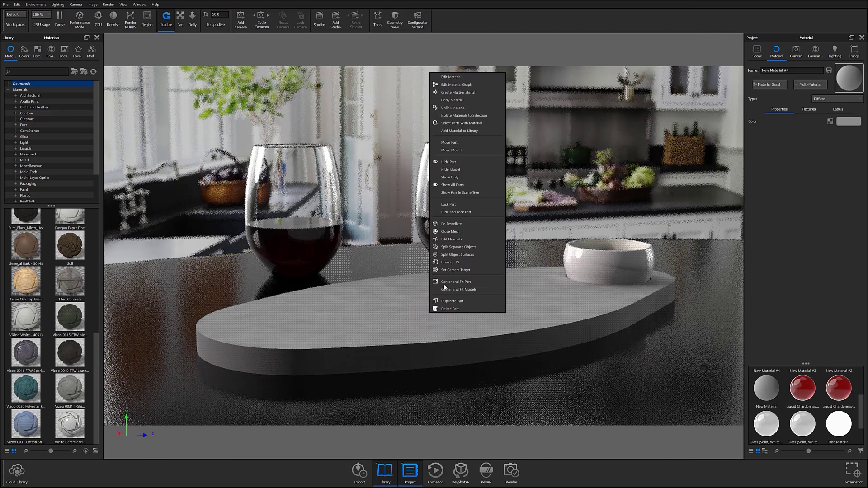
pyautogui.click(450, 265)
pyautogui.moveTo(416, 243); pyautogui.dragTo(423, 343)
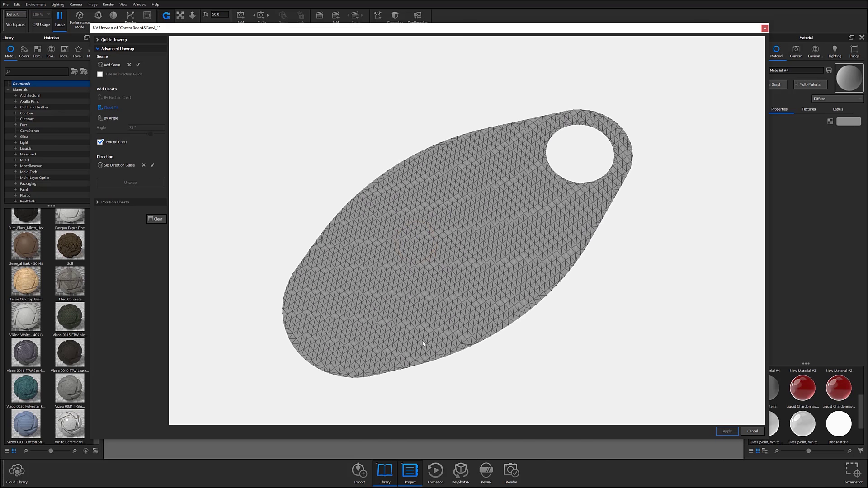
pyautogui.click(122, 167)
pyautogui.click(542, 173)
pyautogui.click(513, 194)
pyautogui.click(152, 166)
# Flood fill the whole top surface as one chart, unwrap it and apply the UVs
pyautogui.click(400, 248)
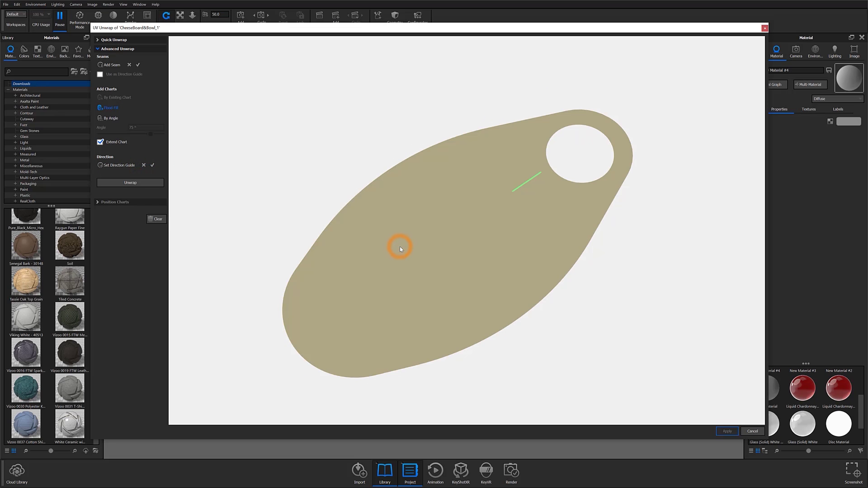
pyautogui.click(140, 182)
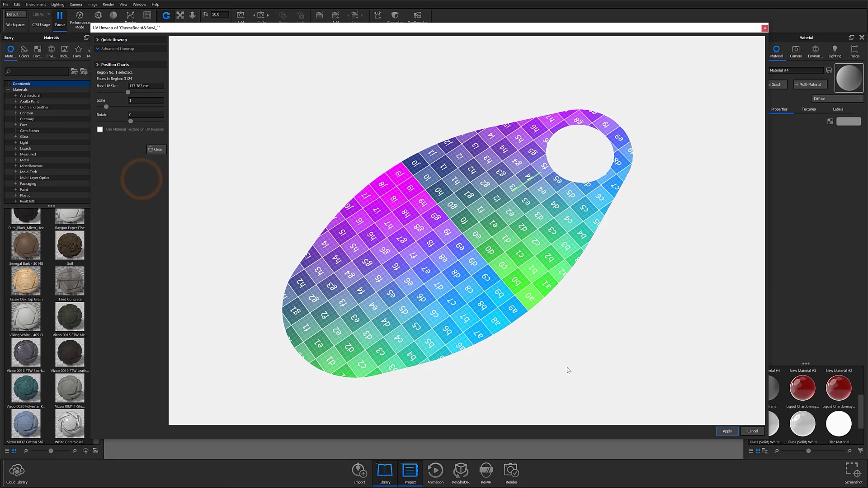
pyautogui.click(726, 431)
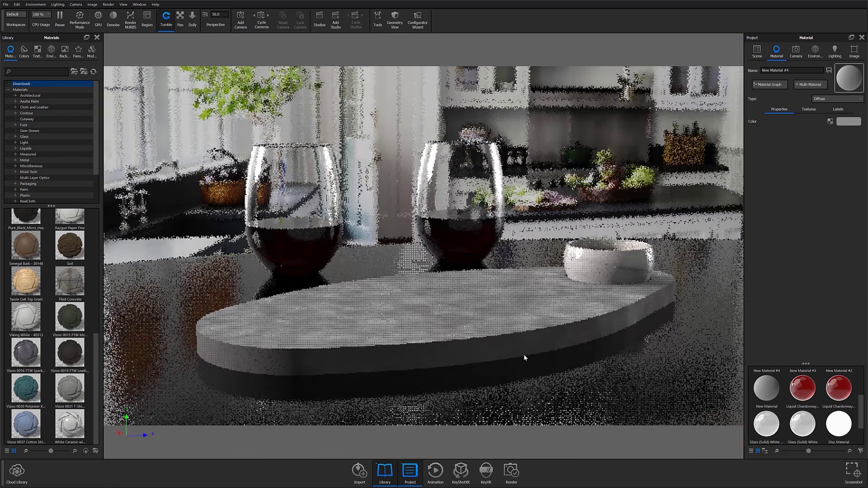
# Start a UV unwrap of the board's side surface and add a vertical seam across its full height at the middle of one end
pyautogui.click(521, 350)
pyautogui.rightClick(521, 349)
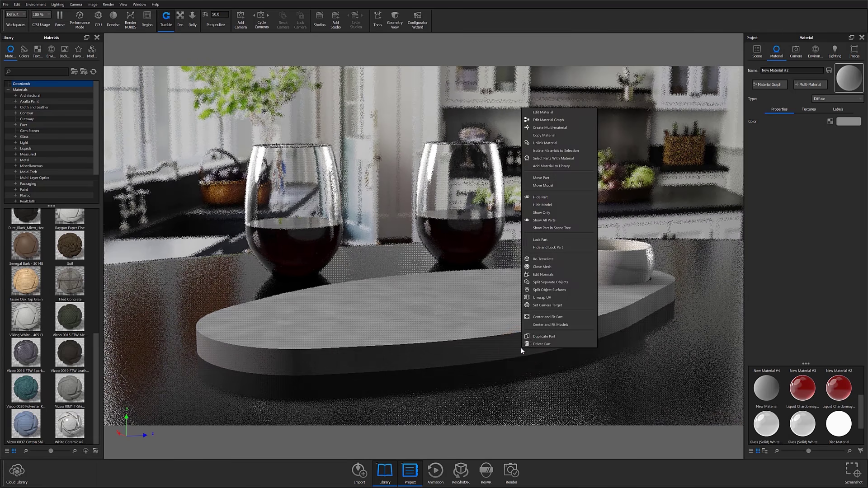
pyautogui.click(543, 297)
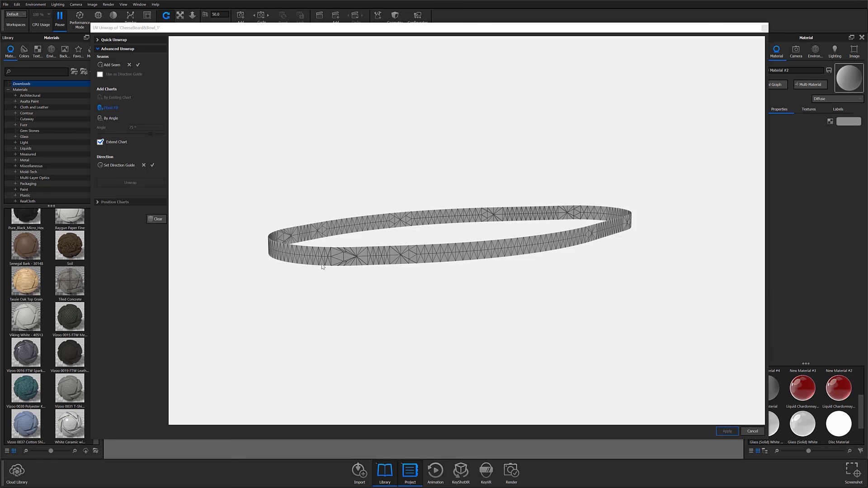
pyautogui.moveTo(321, 264); pyautogui.dragTo(411, 260)
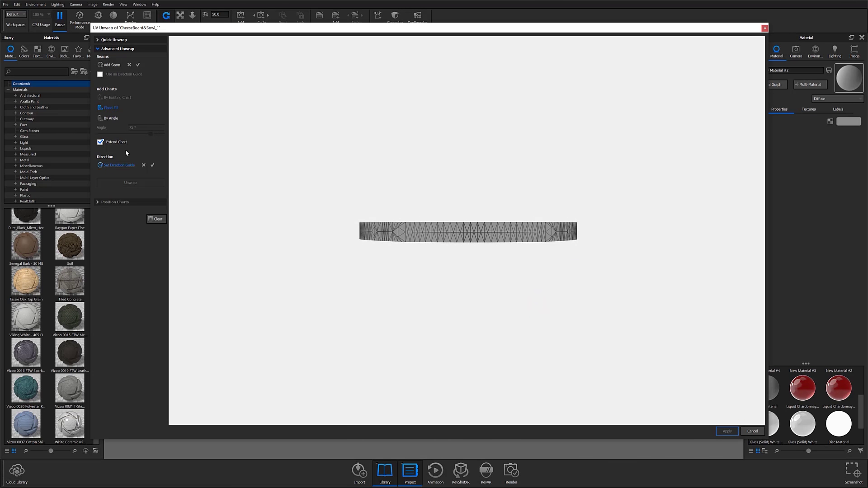
pyautogui.click(109, 65)
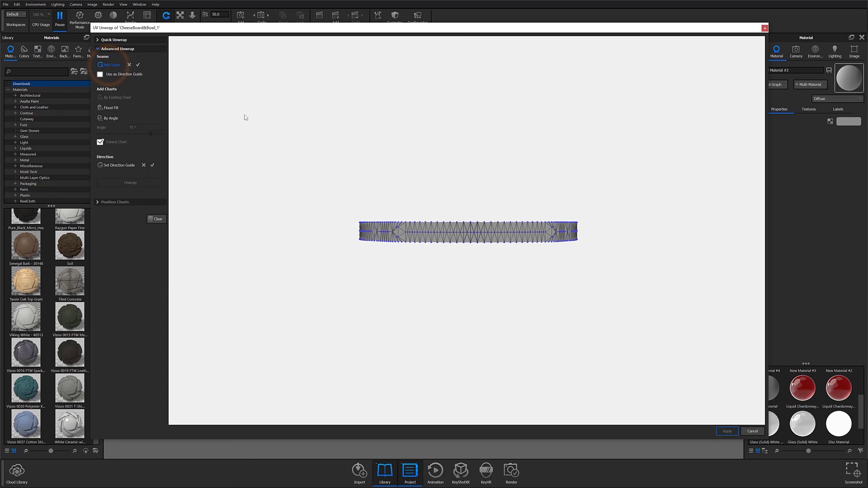
pyautogui.click(471, 223)
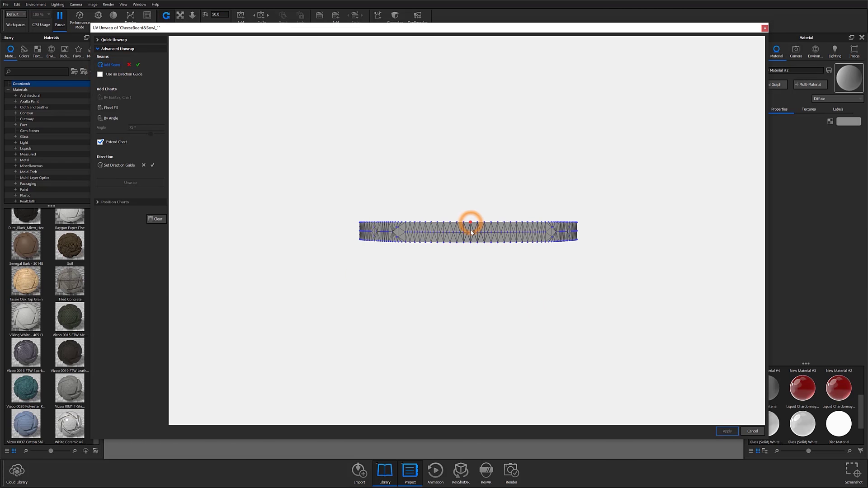
pyautogui.click(471, 242)
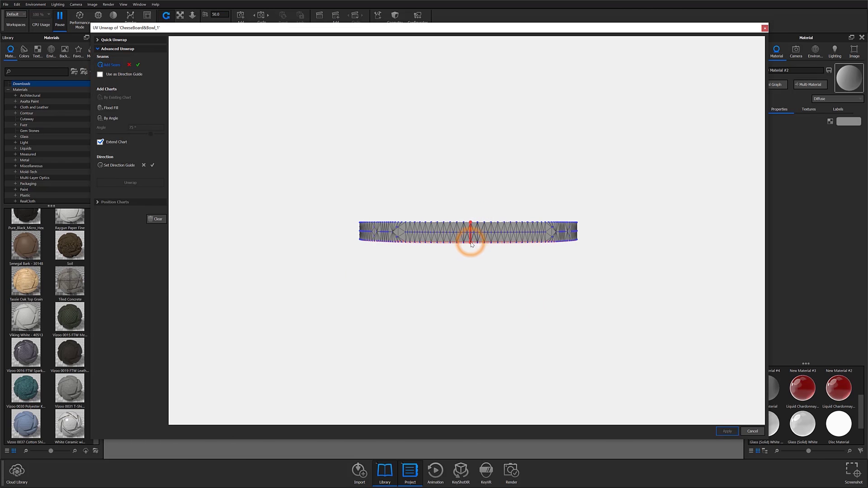
pyautogui.click(138, 65)
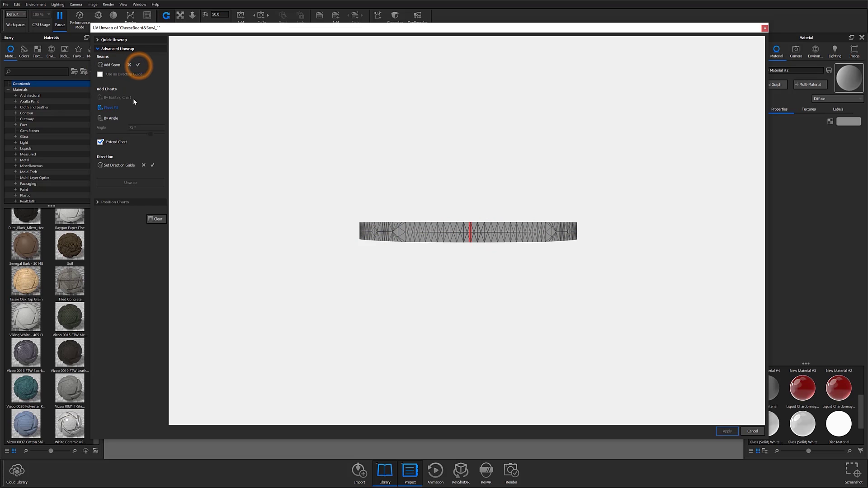
# Set a direction guide along the upper edge of the board's side, running all the way around from one side of the seam to the other
pyautogui.click(120, 165)
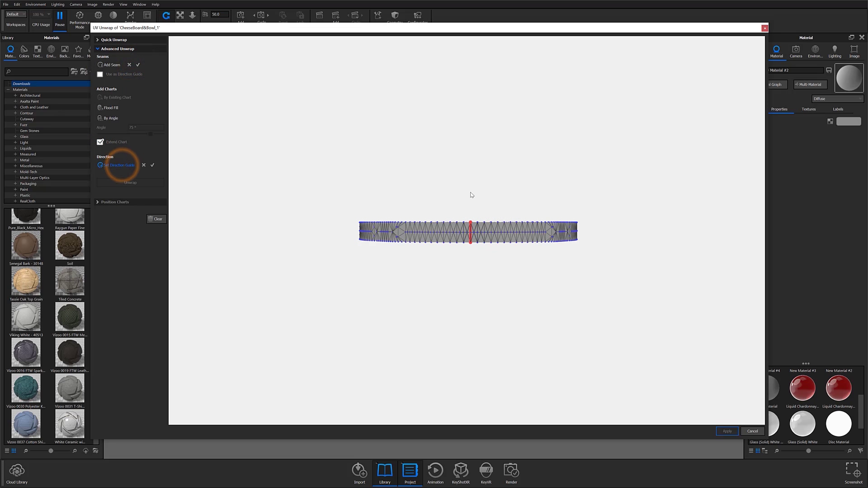
pyautogui.click(478, 223)
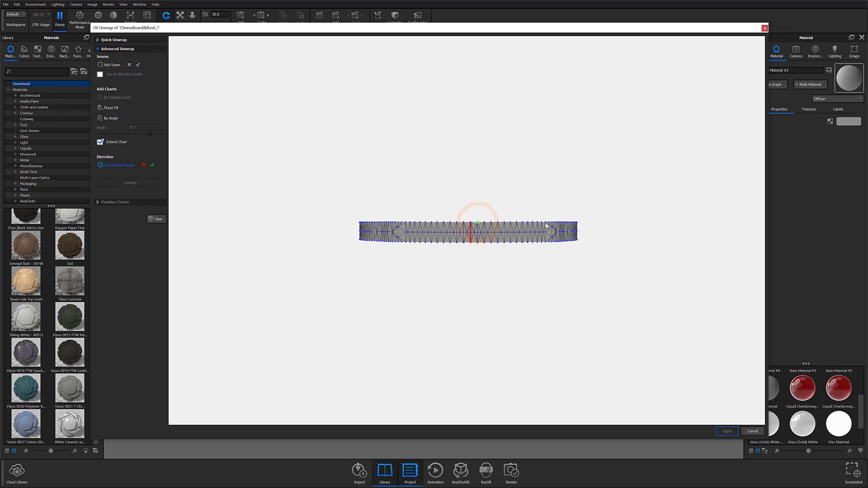
pyautogui.click(546, 223)
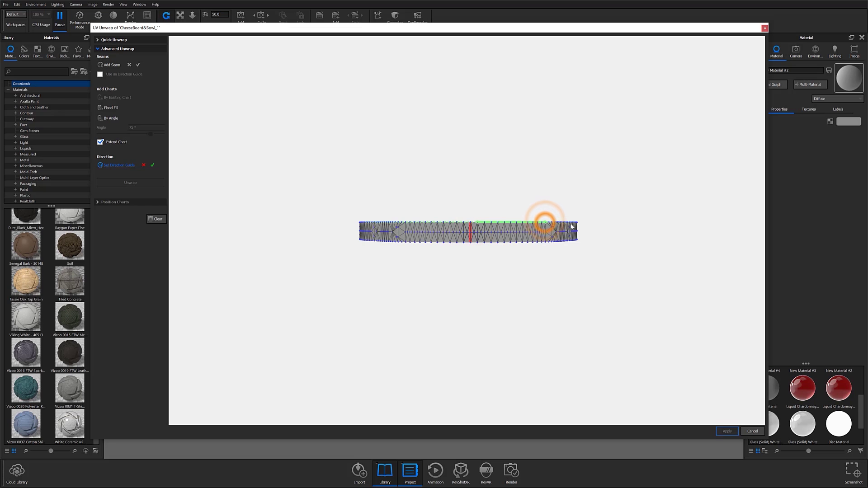
pyautogui.moveTo(546, 222)
pyautogui.mouseDown()
pyautogui.moveTo(482, 254)
pyautogui.moveTo(286, 266)
pyautogui.mouseUp()
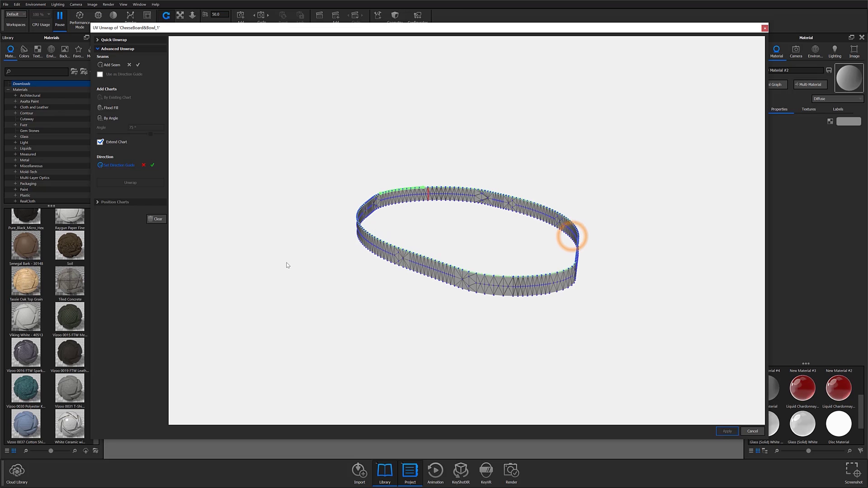
pyautogui.click(513, 278)
pyautogui.moveTo(607, 270); pyautogui.dragTo(465, 289)
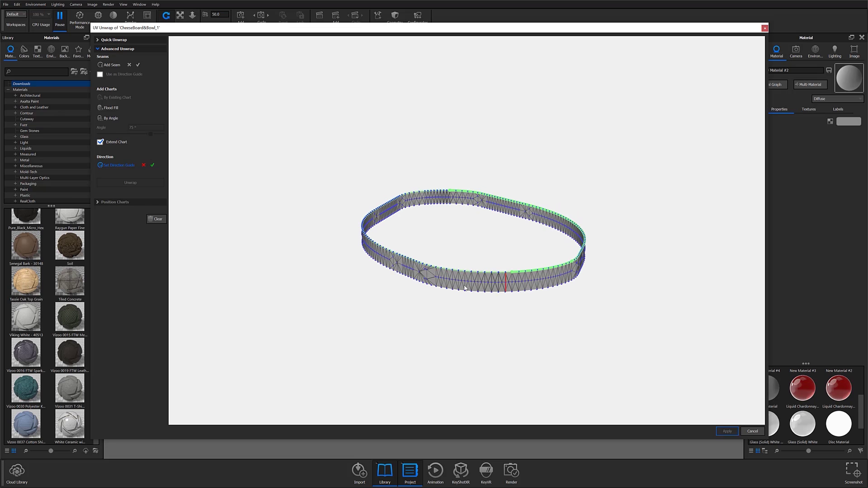
pyautogui.click(495, 276)
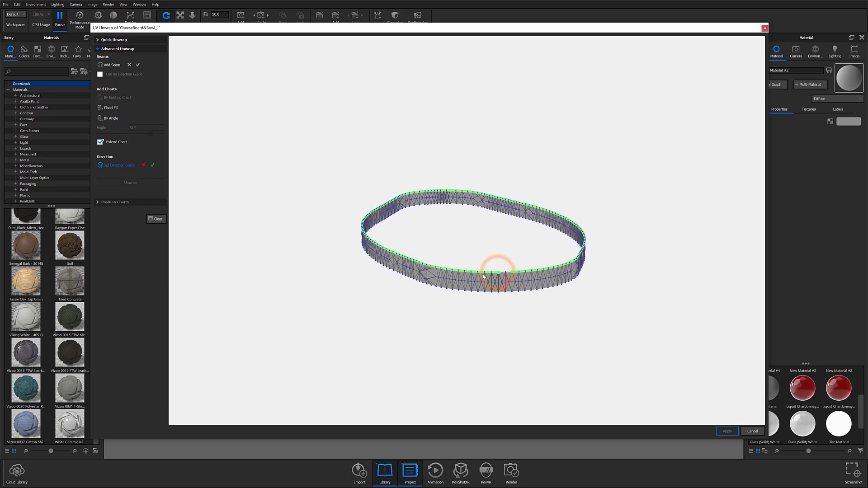
pyautogui.click(153, 165)
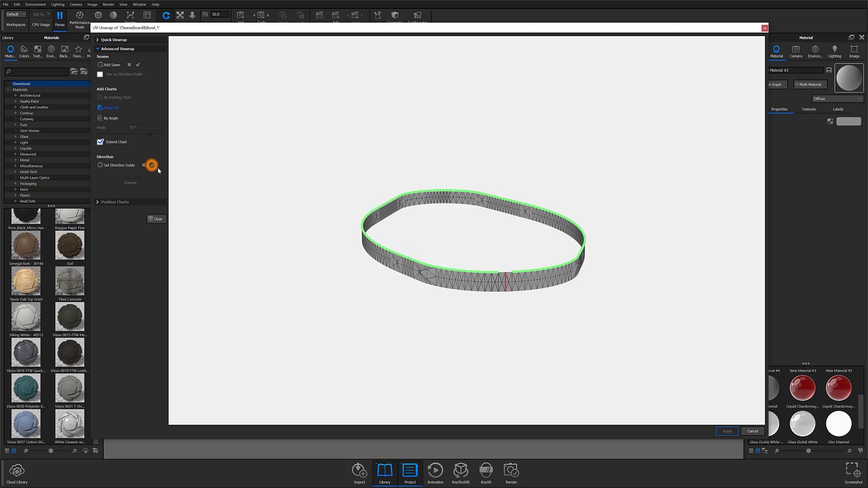
# Flood fill the board's side surface as one chart, unwrap it and apply the UVs
pyautogui.click(473, 276)
pyautogui.click(133, 183)
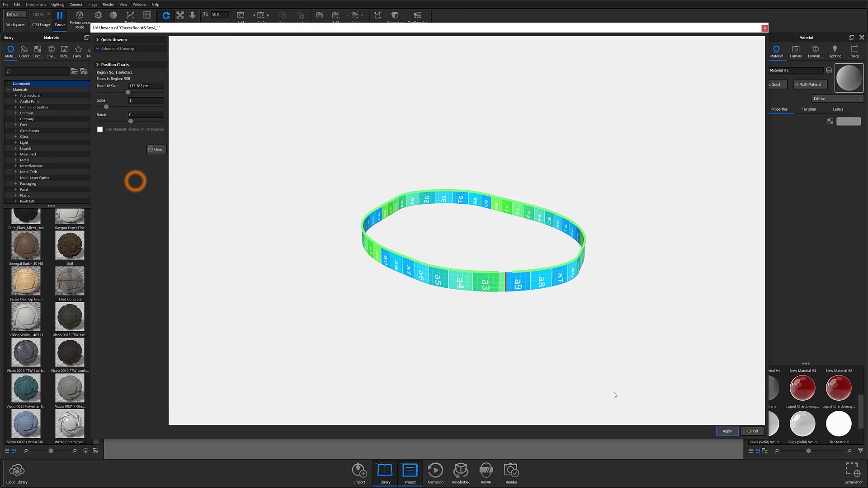
pyautogui.click(728, 432)
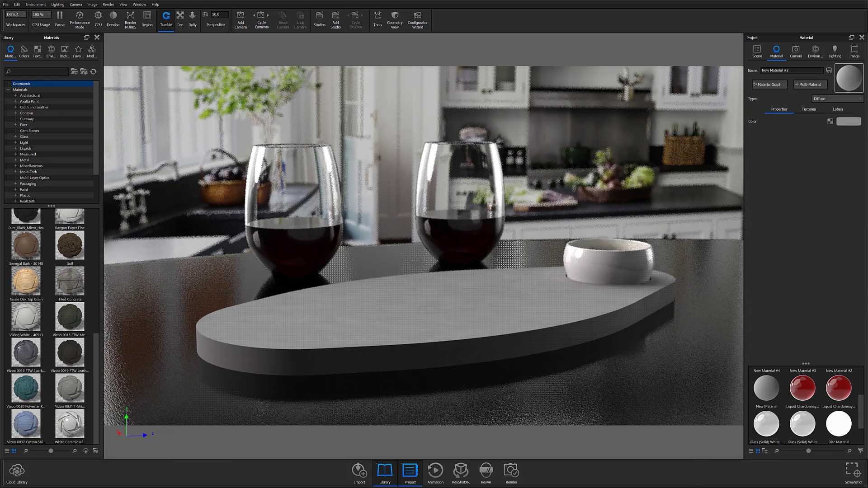
# Apply Wood_OuterSurface.jpg to the board's top and Wood_MultiplexEdge.jpg to its side as color textures, scaling the side texture to 25.8 mm
pyautogui.moveTo(386, 258); pyautogui.dragTo(345, 382)
pyautogui.click(388, 341)
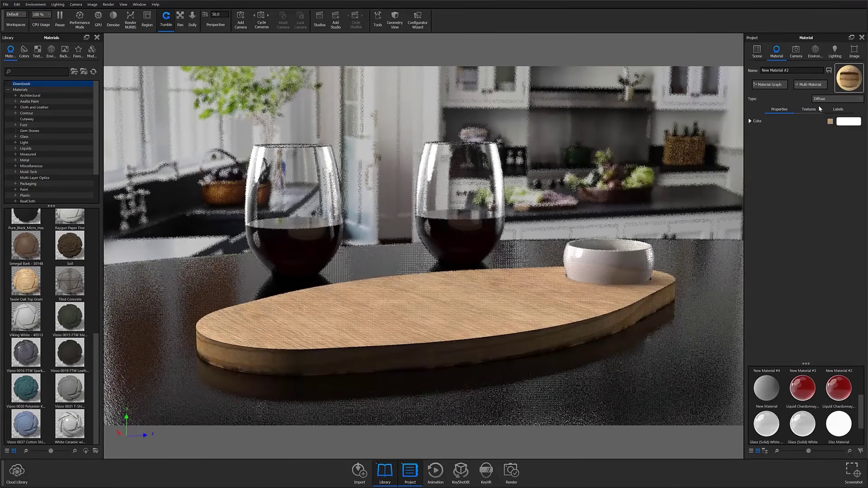
pyautogui.click(820, 109)
pyautogui.moveTo(809, 238); pyautogui.dragTo(772, 238)
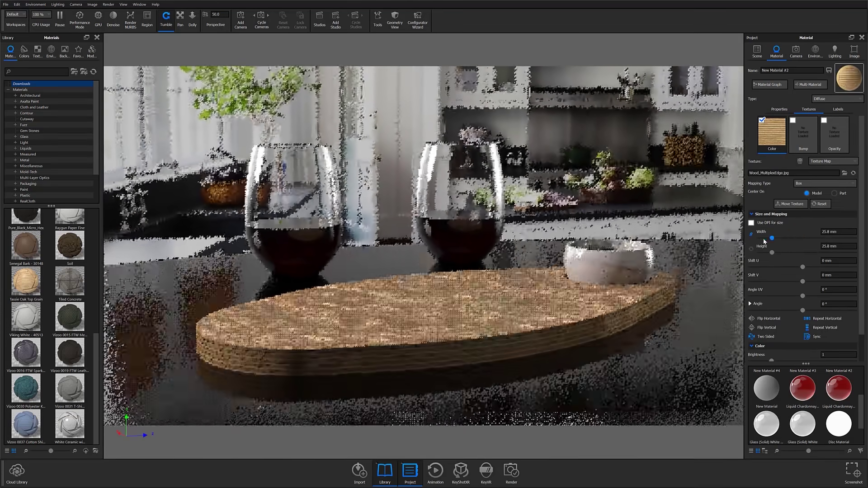
# Set the top surface texture's Angle UV to 90° and reuse the top and side color textures as their bump textures
pyautogui.click(494, 310)
pyautogui.click(808, 108)
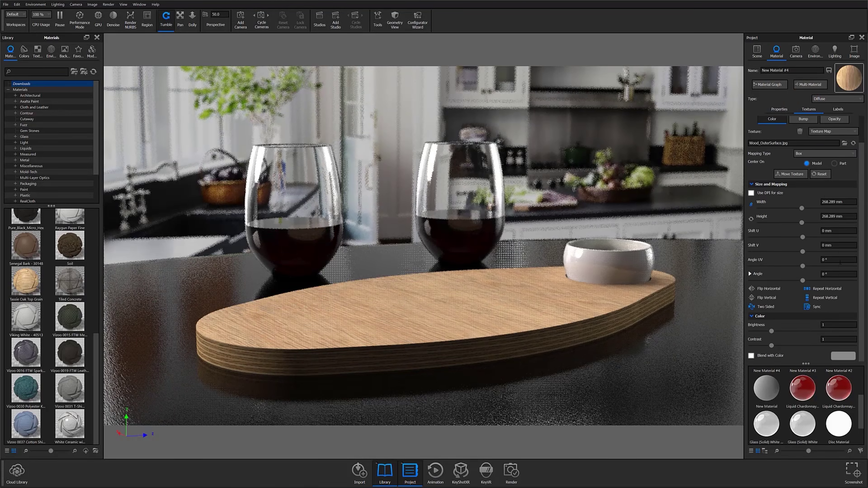
pyautogui.doubleClick(839, 260)
pyautogui.write('90')
pyautogui.press('Return')
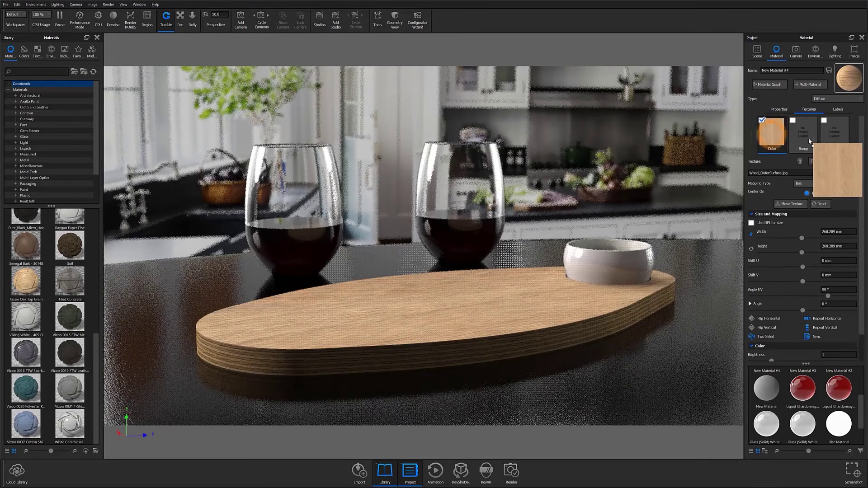
pyautogui.click(597, 326)
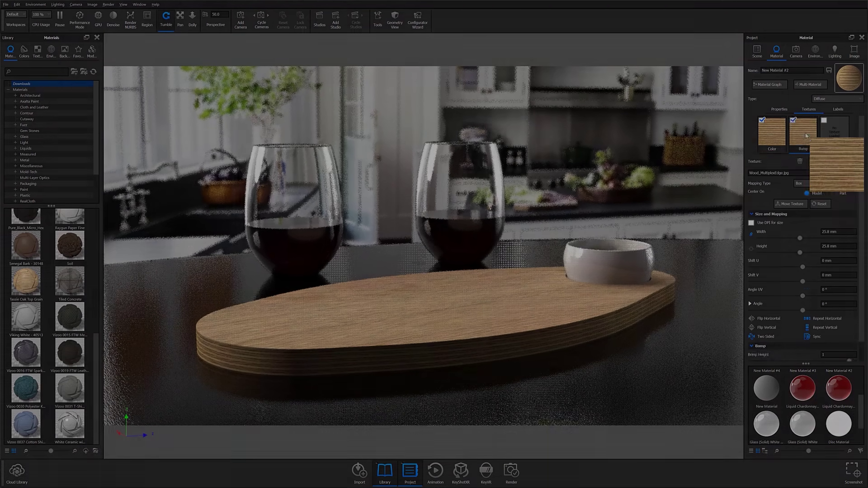